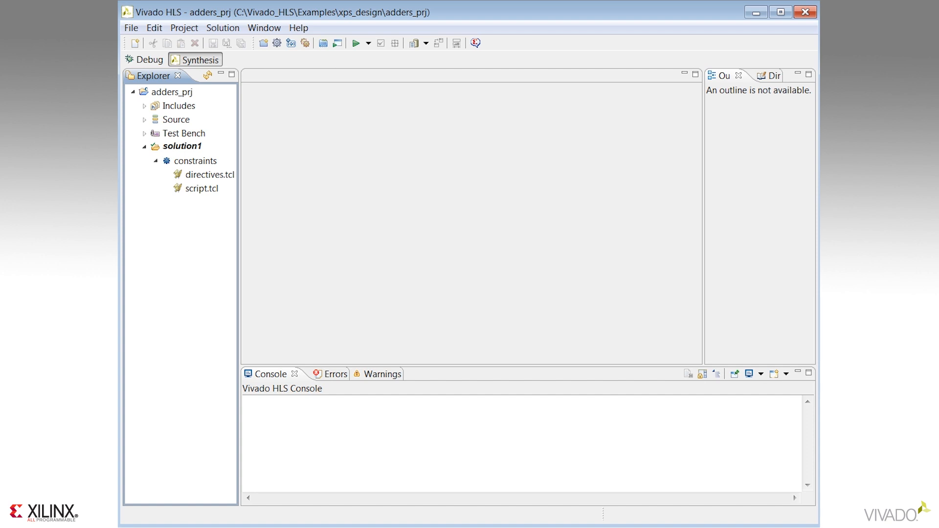
Step: Run C synthesis on solution1 and open the adders.cpp source file
click(356, 43)
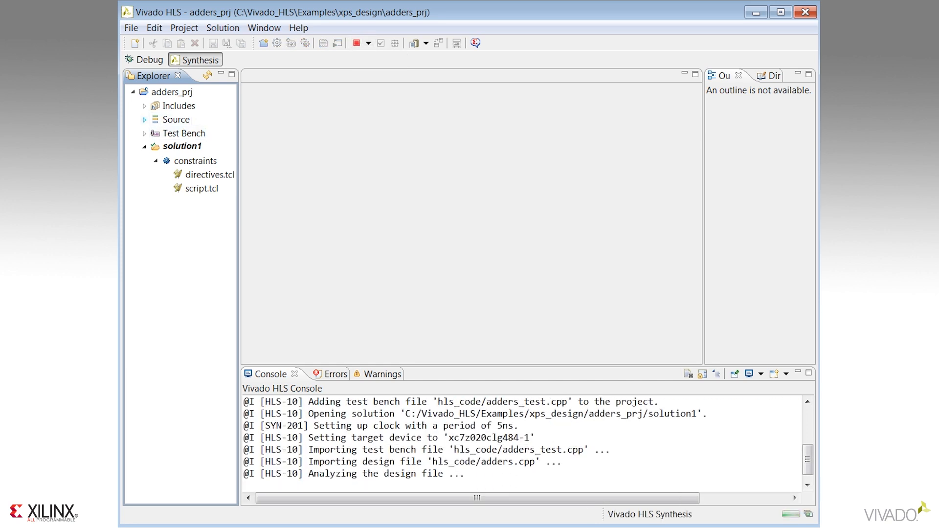
click(144, 120)
double_click(195, 133)
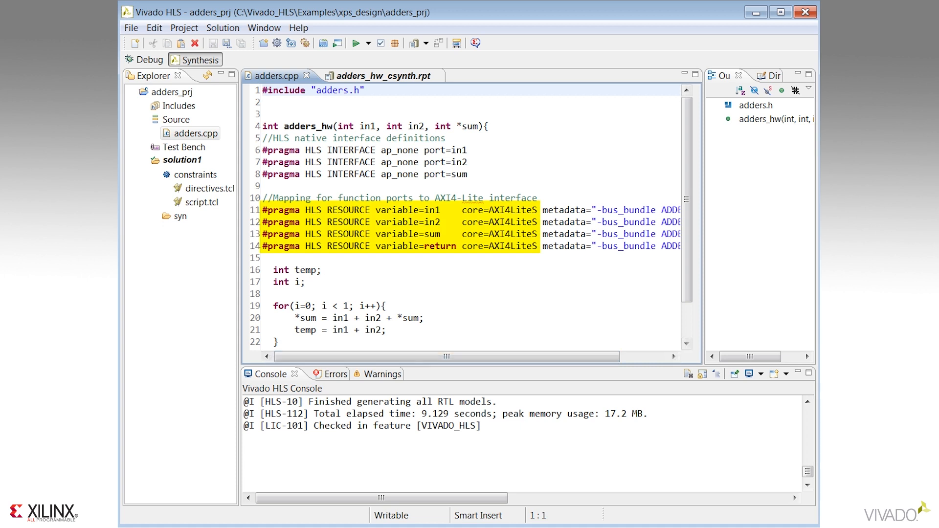
Step: Widen the code editor and examine the AXI4LiteS resource pragmas and their bus_bundle metadata in adders.cpp
drag(704, 220, 751, 220)
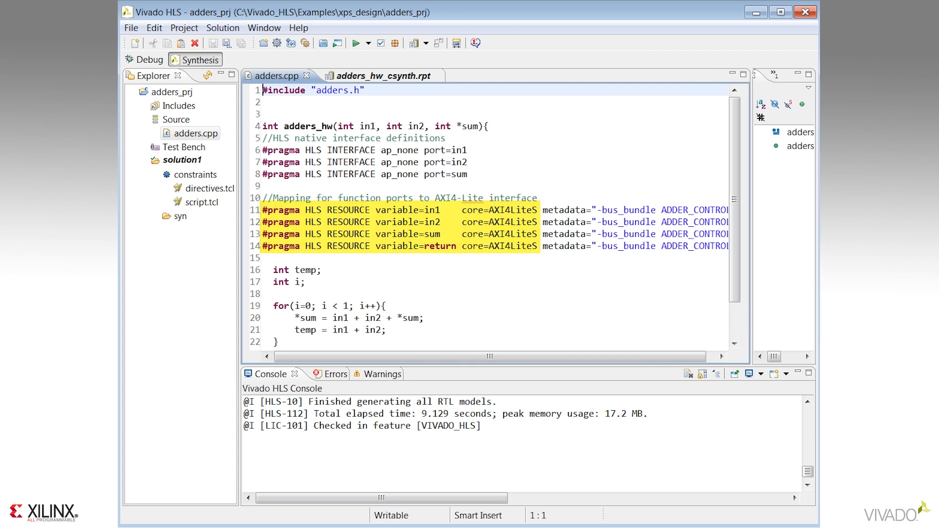
drag(490, 357, 498, 357)
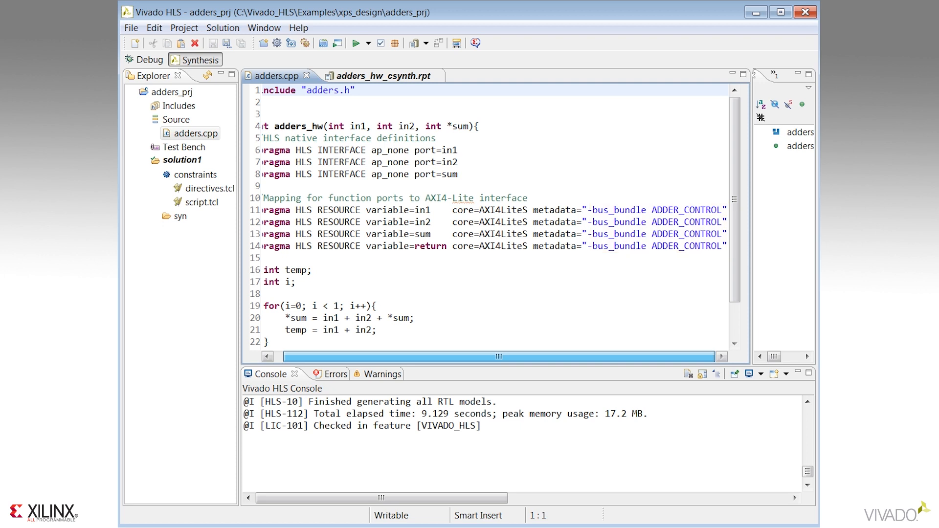
drag(499, 356, 489, 357)
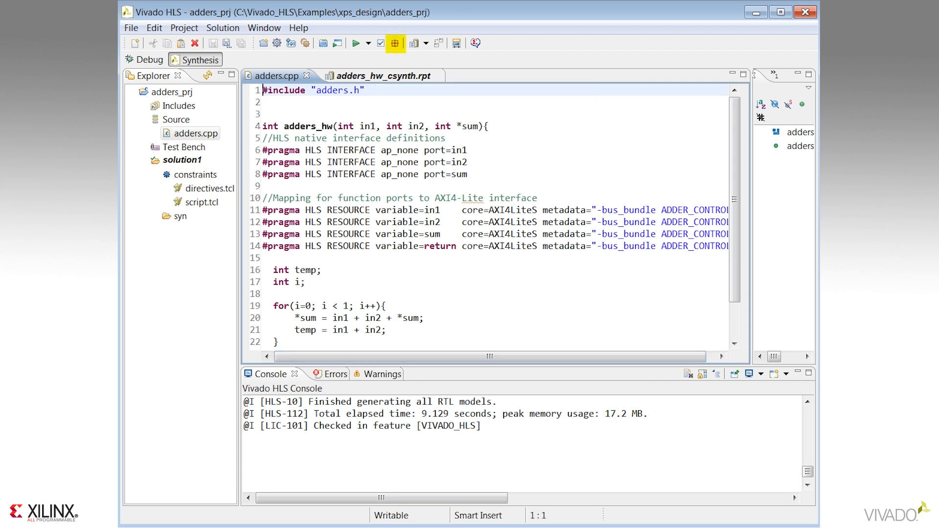
Step: Export the synthesized RTL as a Pcore for EDK
click(394, 43)
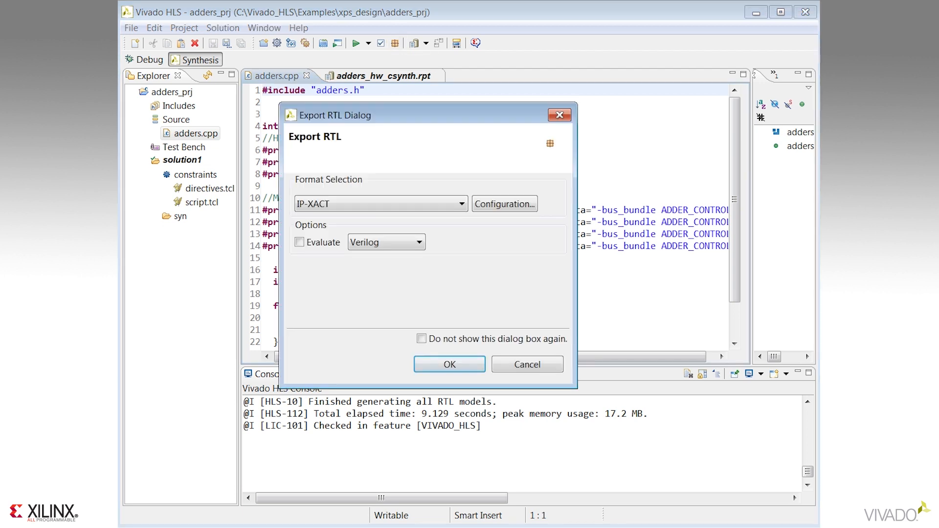
click(382, 204)
click(381, 255)
click(449, 364)
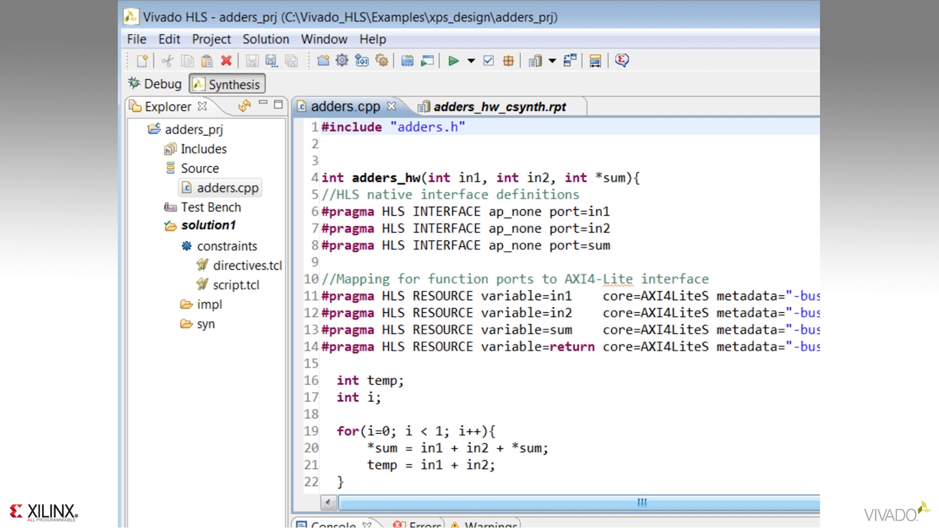
Step: Expand solution1's impl/pcores output down to the include and synhdl folders of the exported adders_hw_top pcore
click(171, 305)
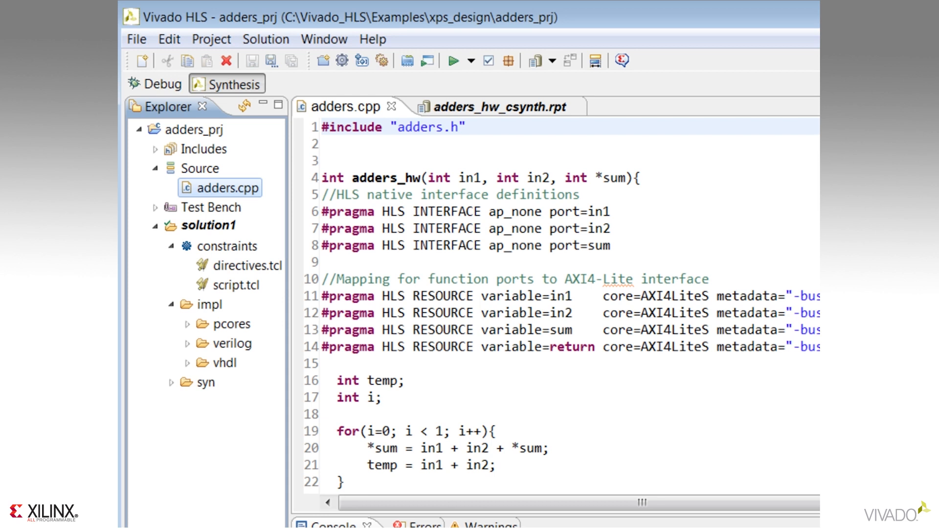
drag(289, 304, 358, 304)
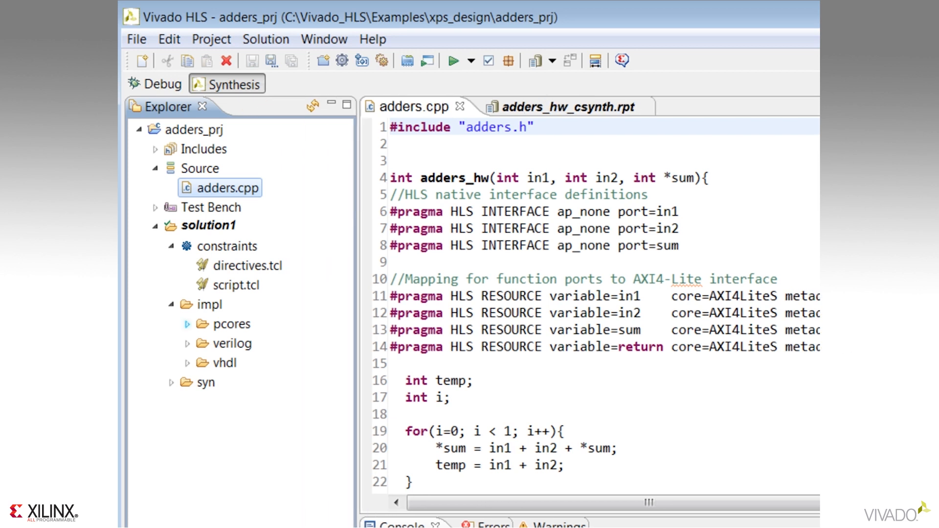
click(187, 324)
click(203, 344)
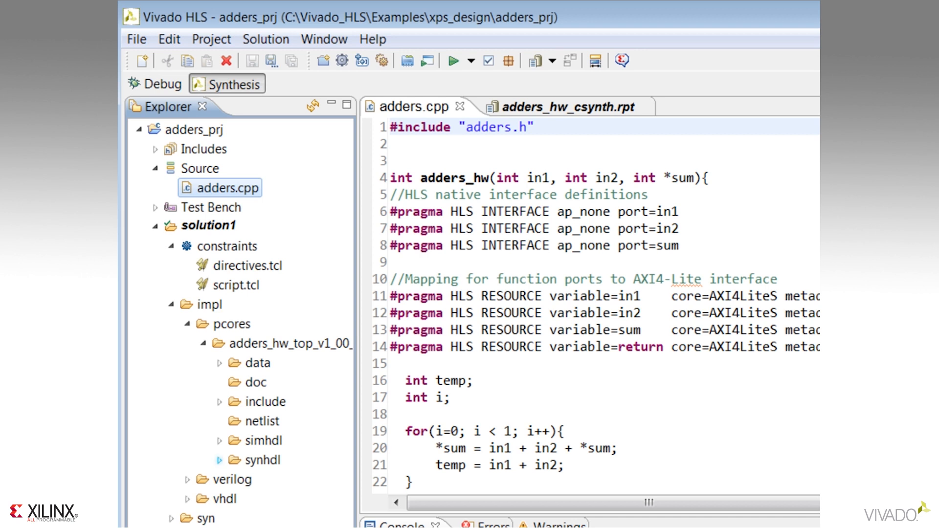
click(220, 461)
click(219, 401)
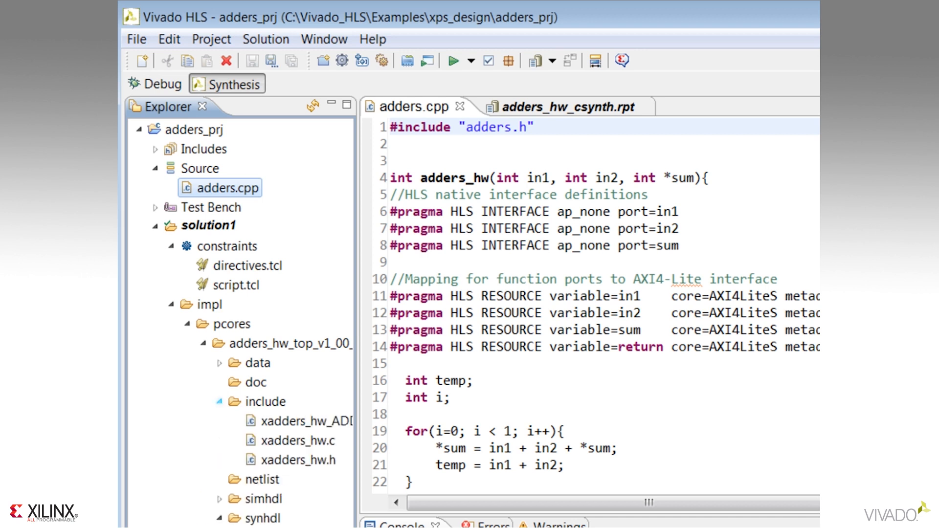
click(265, 402)
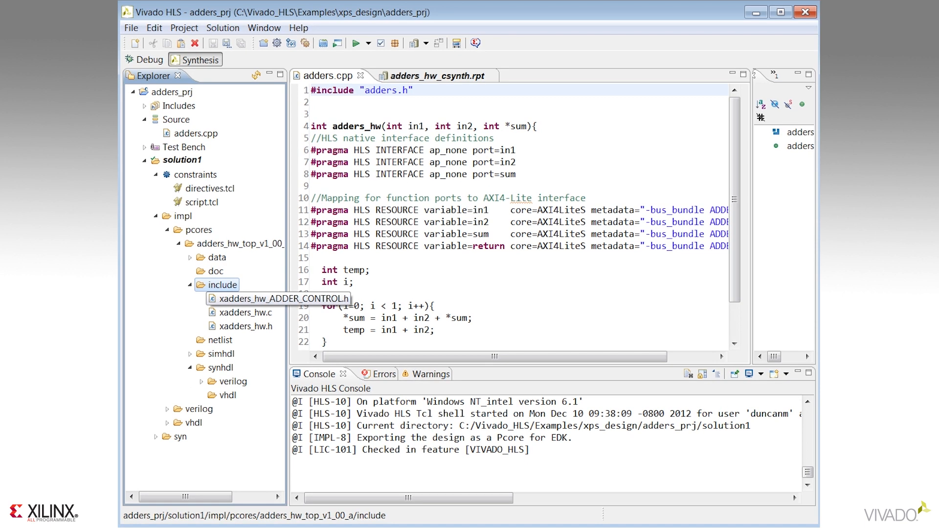
Step: Open the generated headers xadders_hw_ADDER_CONTROL.h and xadders_hw.h and examine the register map and driver definitions
click(298, 421)
double_click(279, 298)
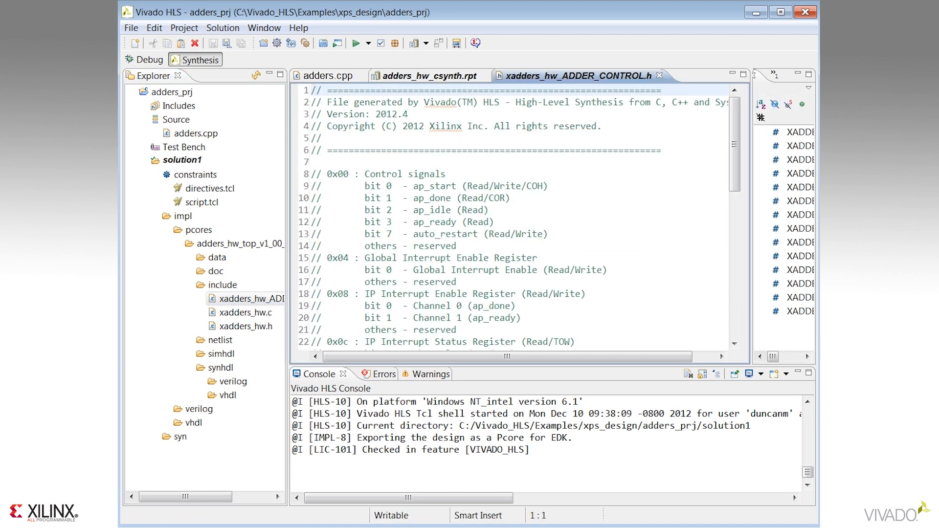
scroll(514, 216, down, 11)
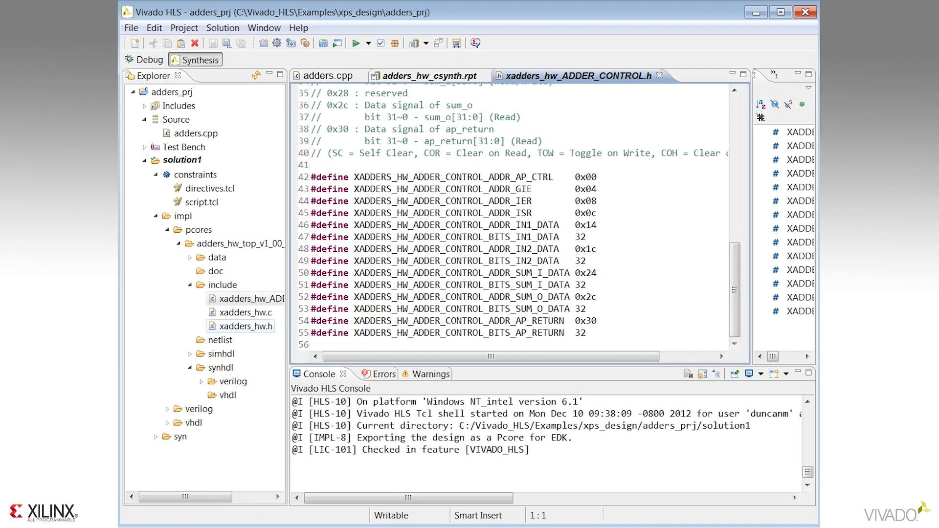
double_click(246, 325)
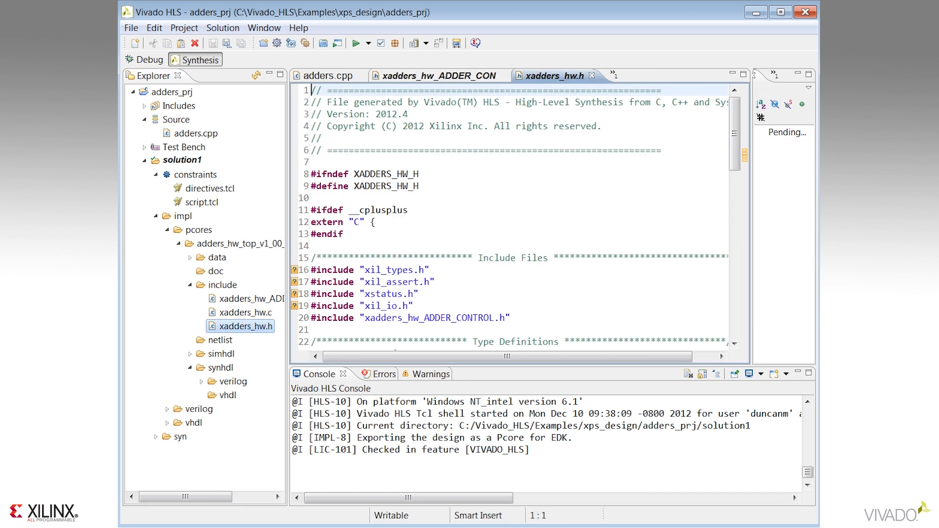
scroll(513, 215, down, 7)
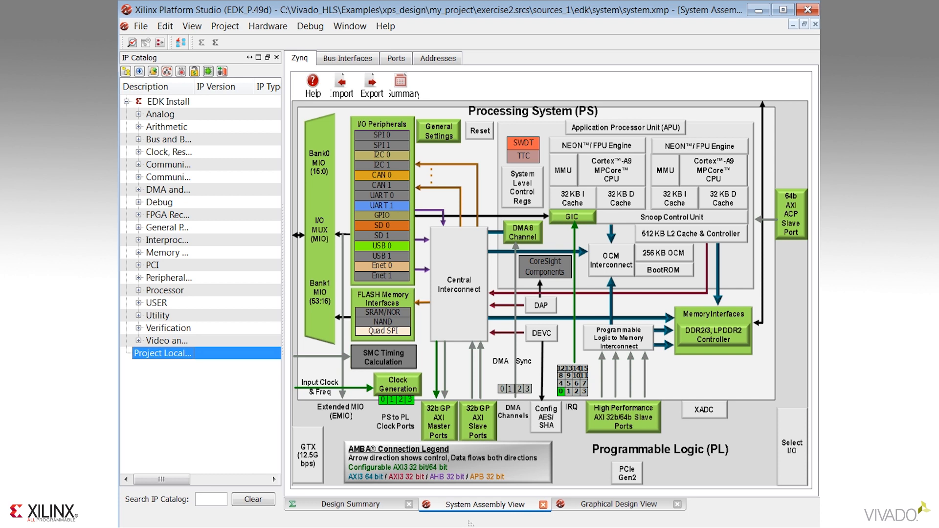
Step: Switch to Windows Explorer and open the exported core's parent folder, adders_prj/solution1/impl/pcores
key(alt+Tab)
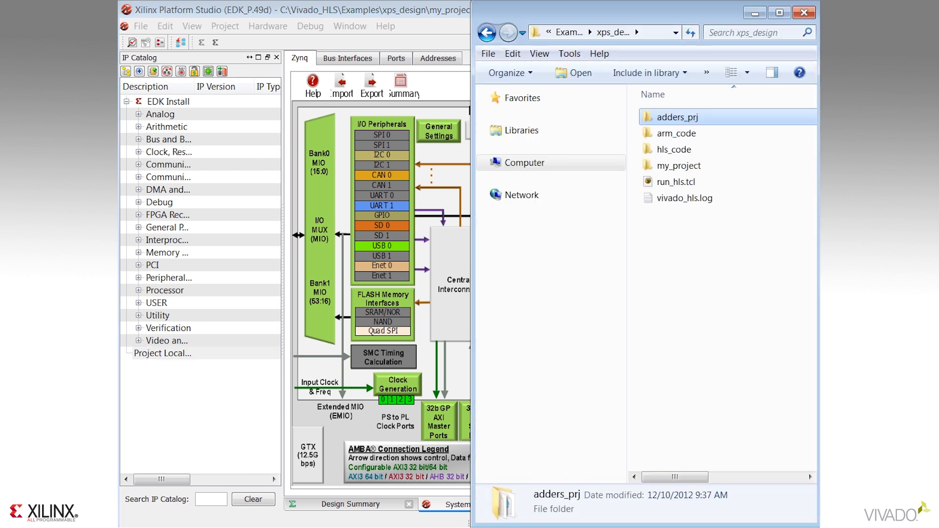
key(alt+Tab)
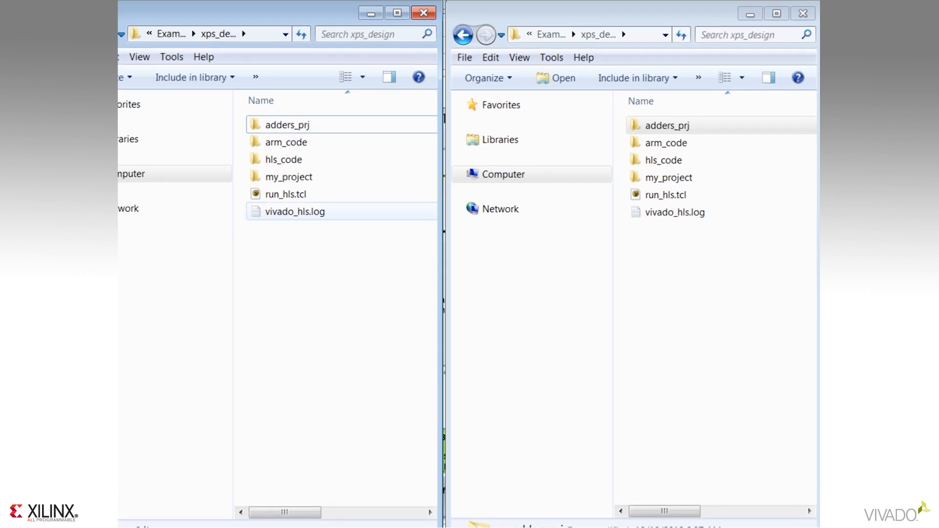
double_click(287, 125)
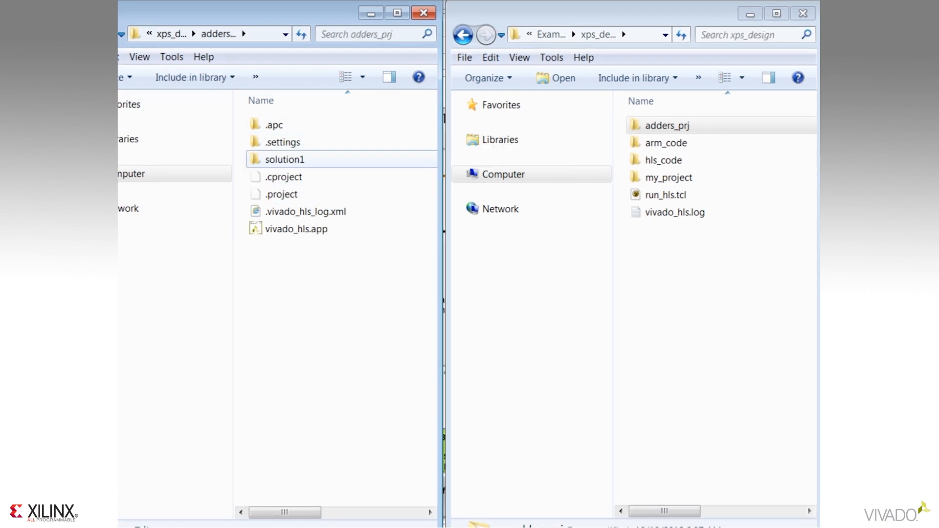
double_click(285, 160)
double_click(275, 160)
double_click(280, 125)
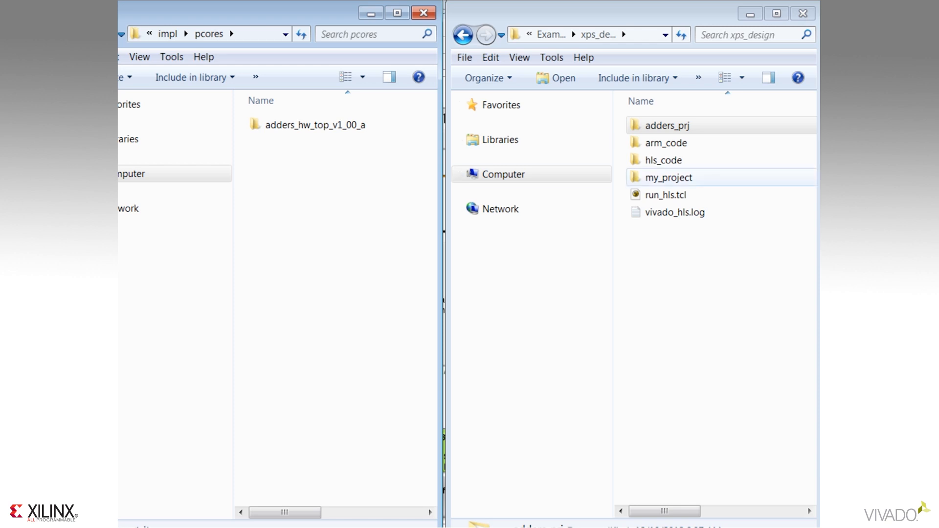
Step: In the second Explorer window, open the embedded project's folder my_project/exercise2.srcs/sources_1/edk/system/pcores
double_click(669, 177)
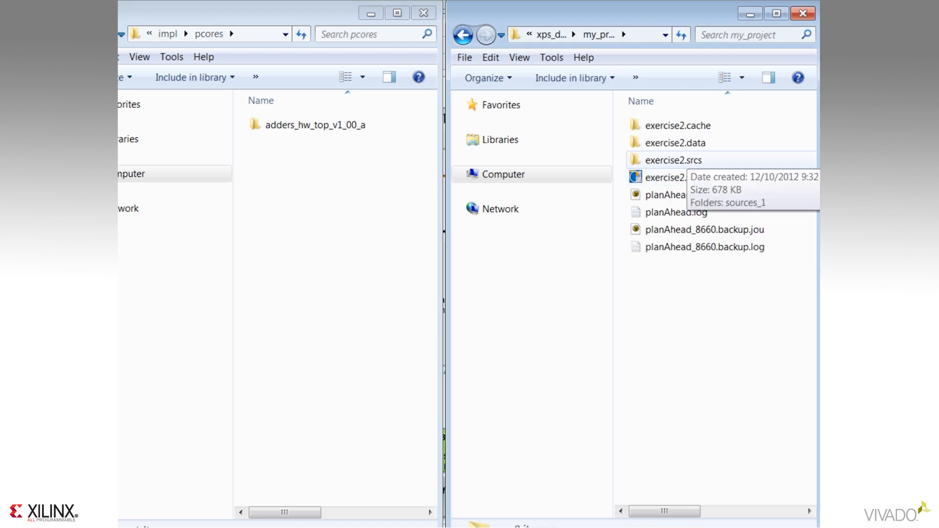
double_click(673, 160)
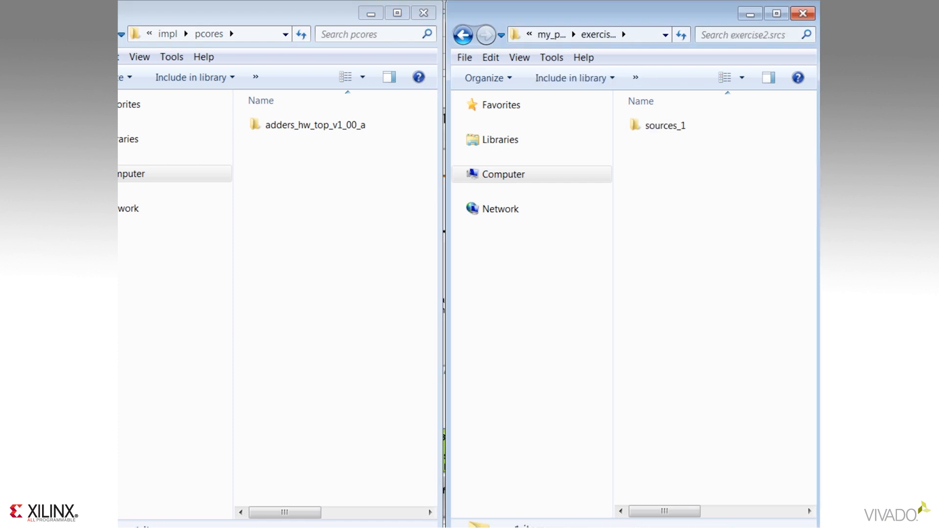
double_click(665, 125)
double_click(665, 125)
double_click(659, 125)
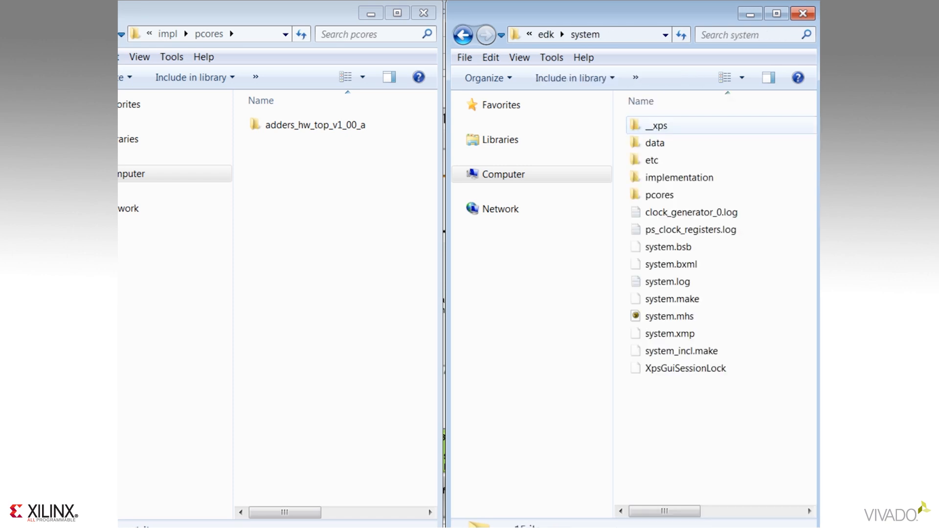
double_click(660, 195)
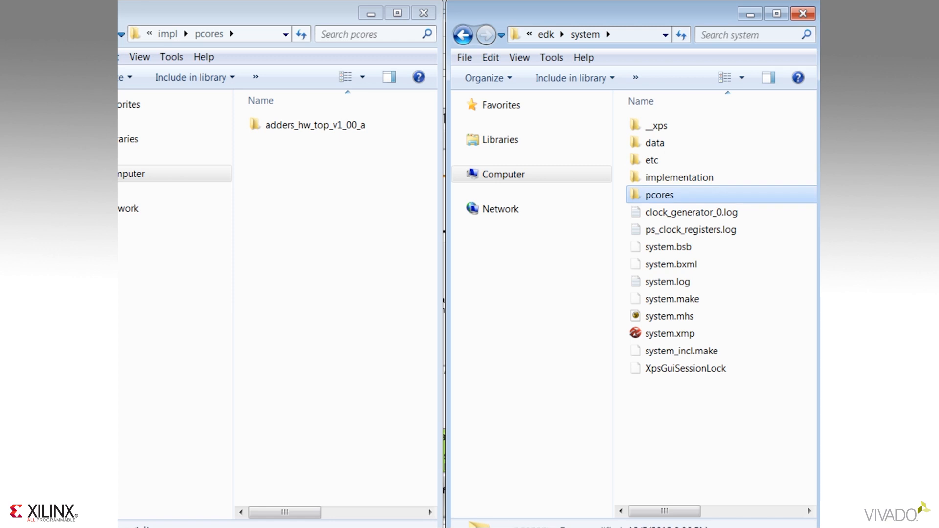
Step: Copy the adders_hw_top_v1_00_a folder from impl/pcores into the embedded system's pcores folder
click(315, 125)
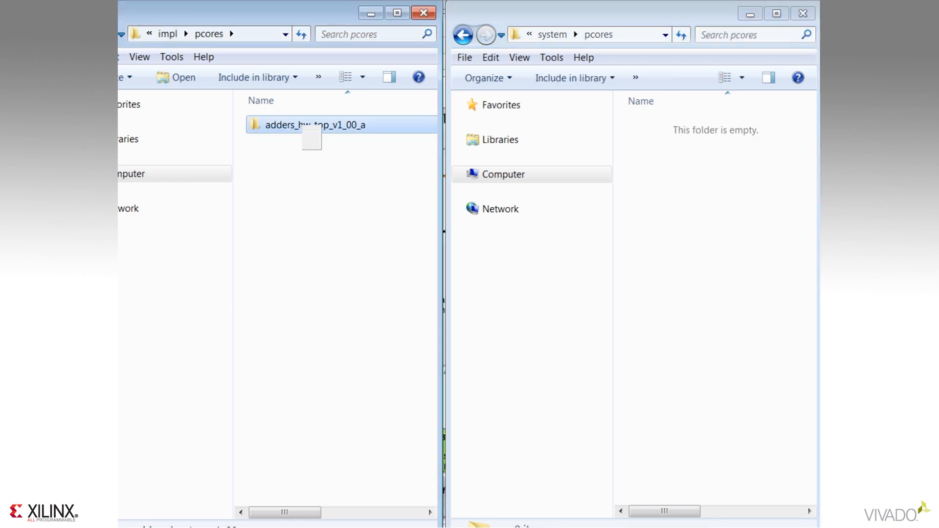
right_click(302, 126)
click(337, 336)
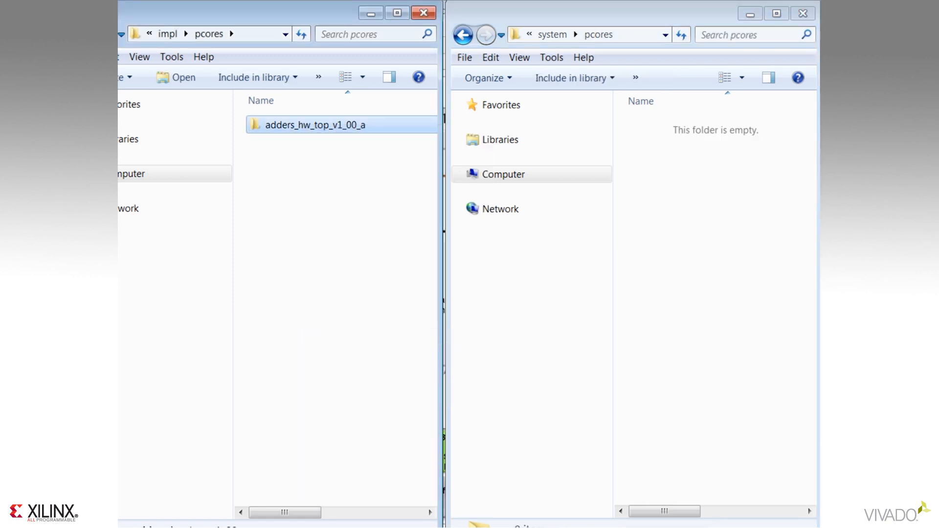
click(704, 210)
right_click(670, 251)
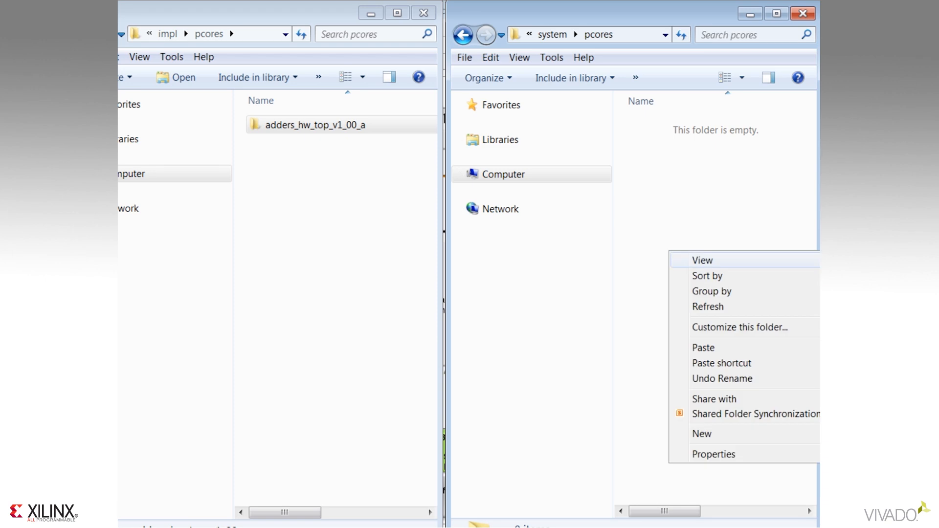
click(704, 347)
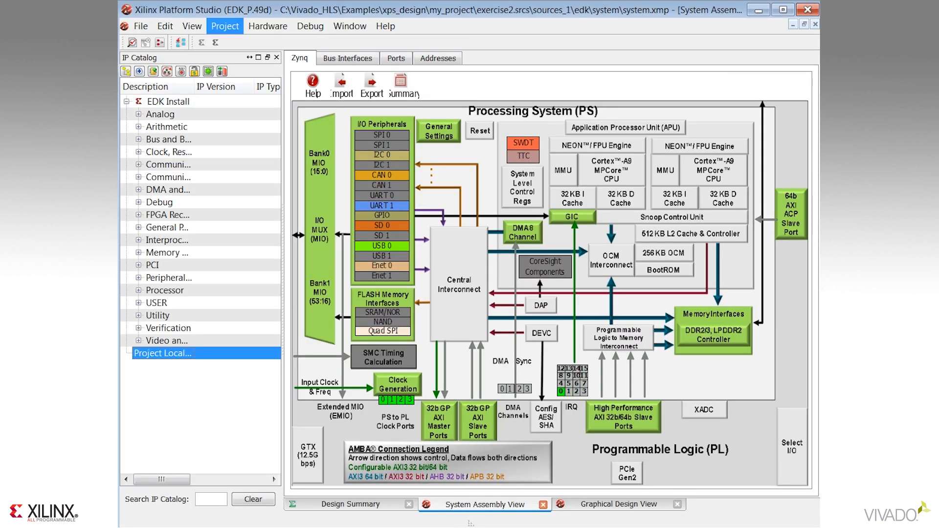
Step: In Xilinx Platform Studio, rescan the user repositories and check the adders core's type and status among the project-local USER IP
click(225, 26)
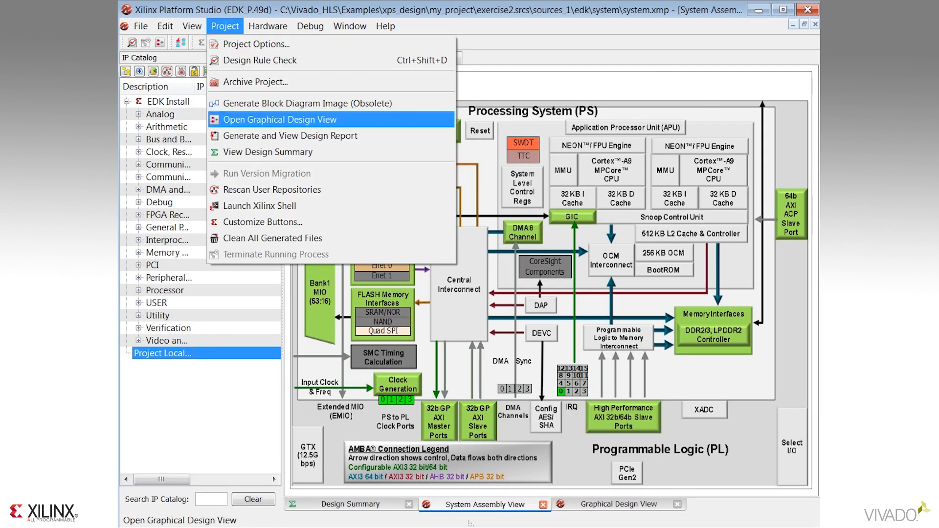
click(272, 190)
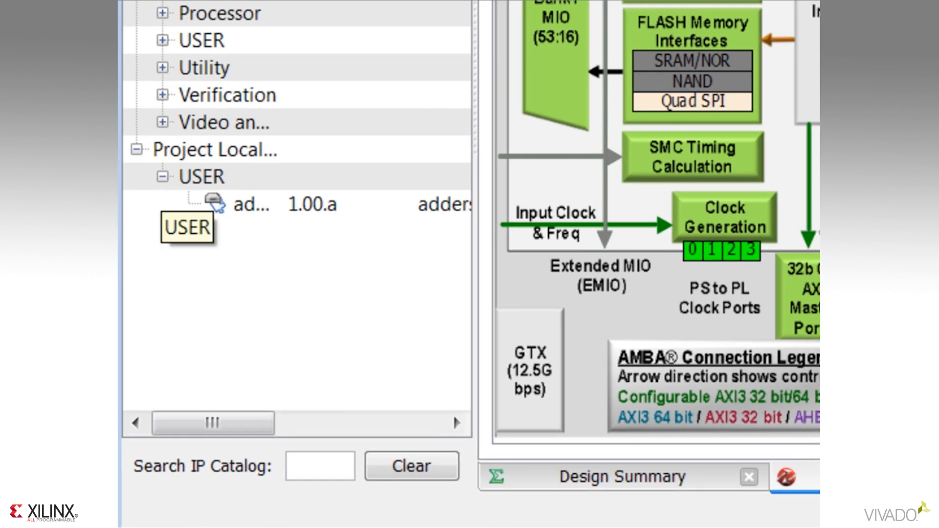
drag(212, 423, 296, 424)
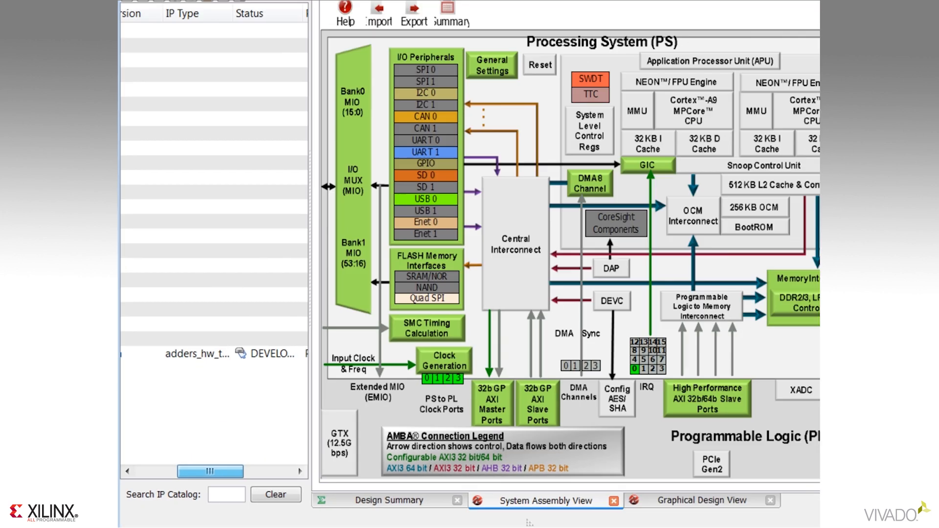
Step: Add the adders_hw_top IP with instance name adders_hw_top_0 and default core settings, automatically connecting it to processing_system7_0
click(185, 378)
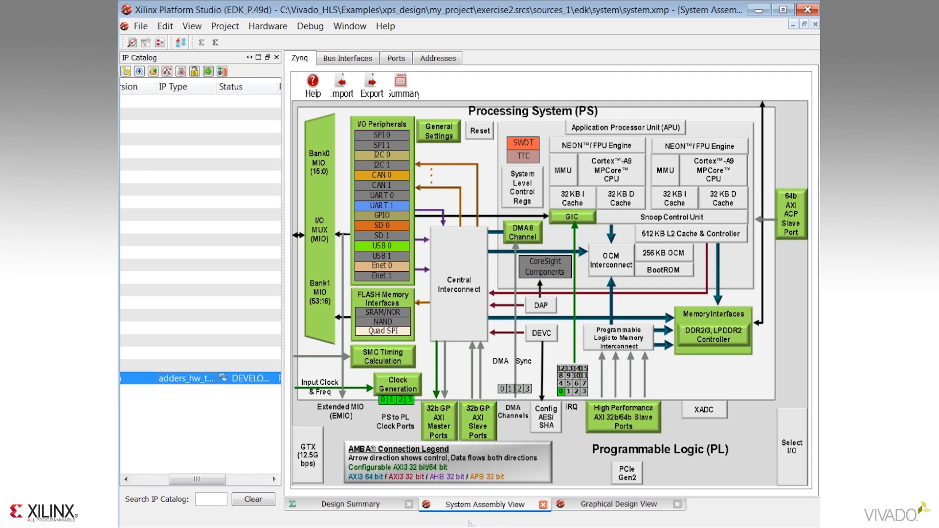
key(Return)
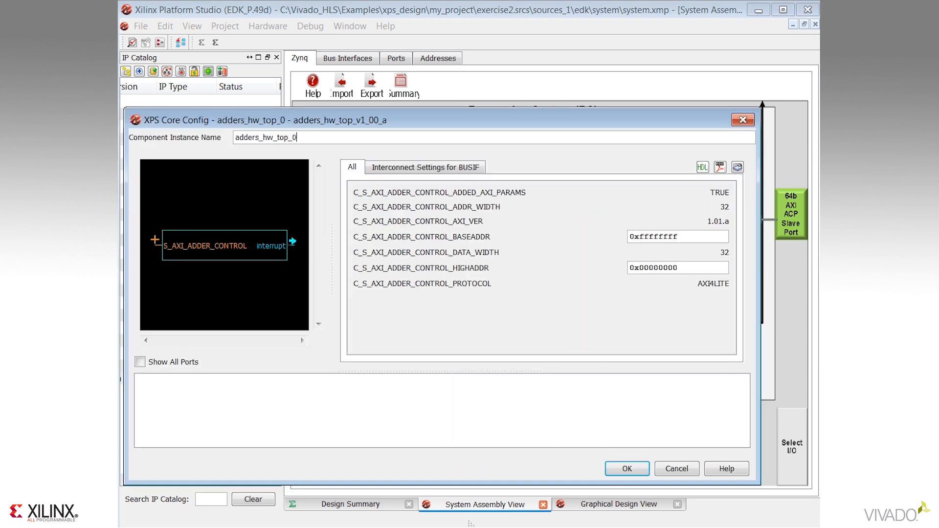
key(Return)
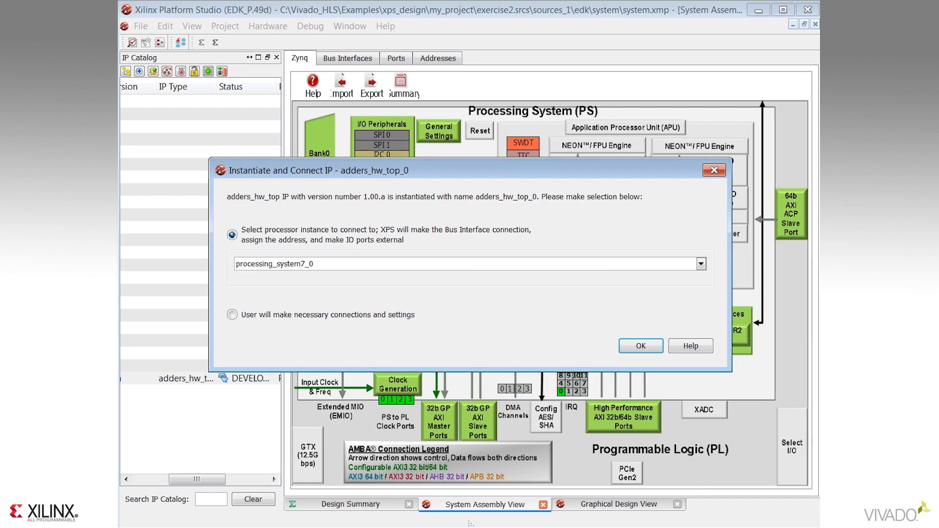
key(Return)
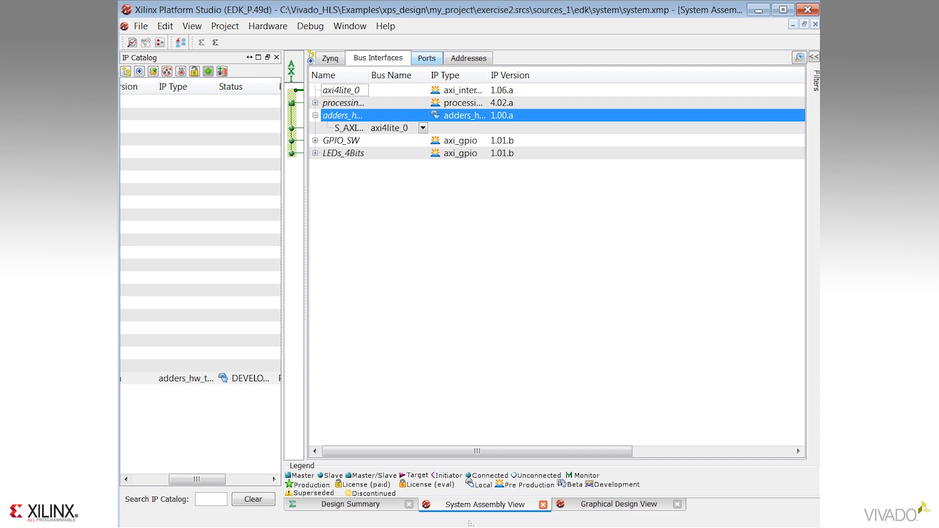
Step: Among the system's ports, expand the adders core and its bus interface to check the interrupt and aclk connections
click(427, 58)
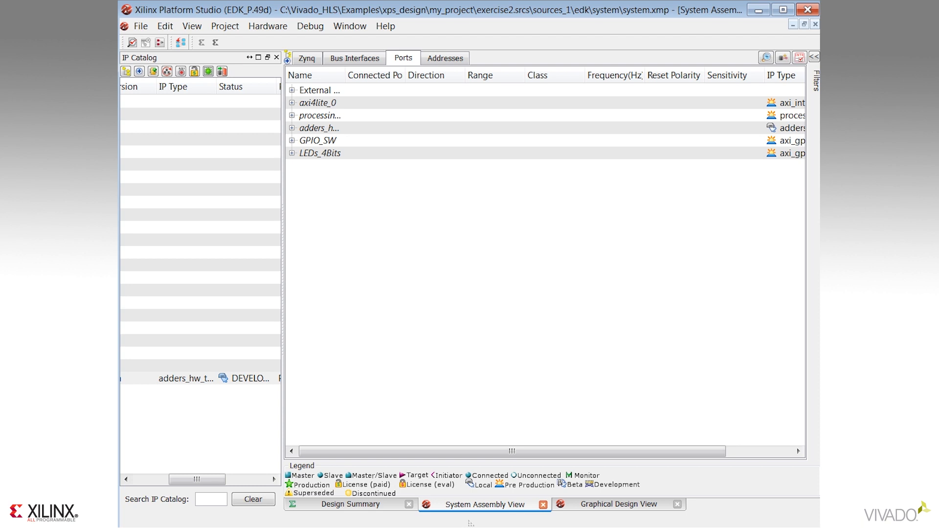
click(292, 128)
click(375, 140)
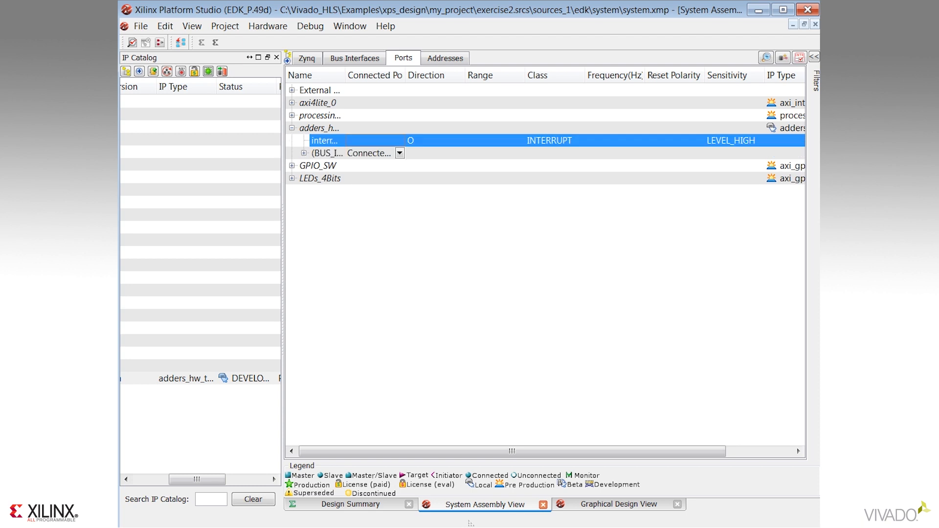
click(304, 153)
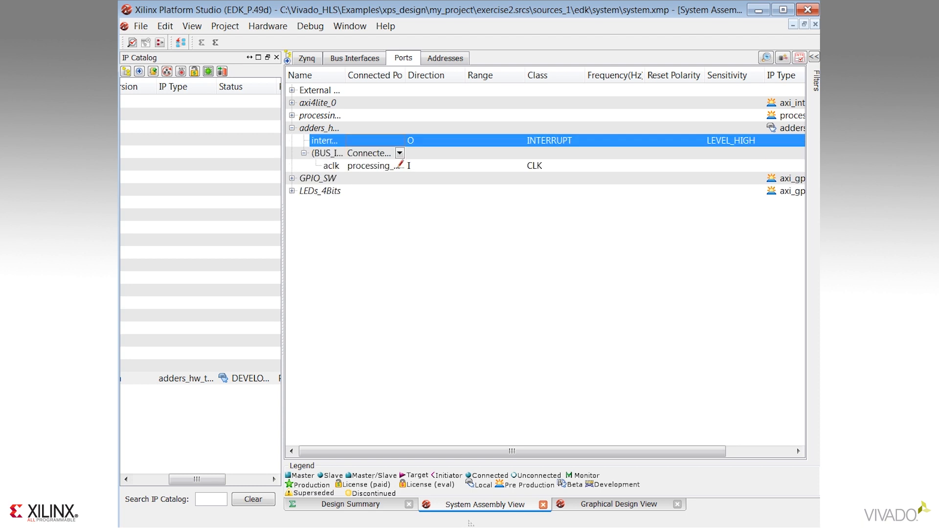
click(399, 166)
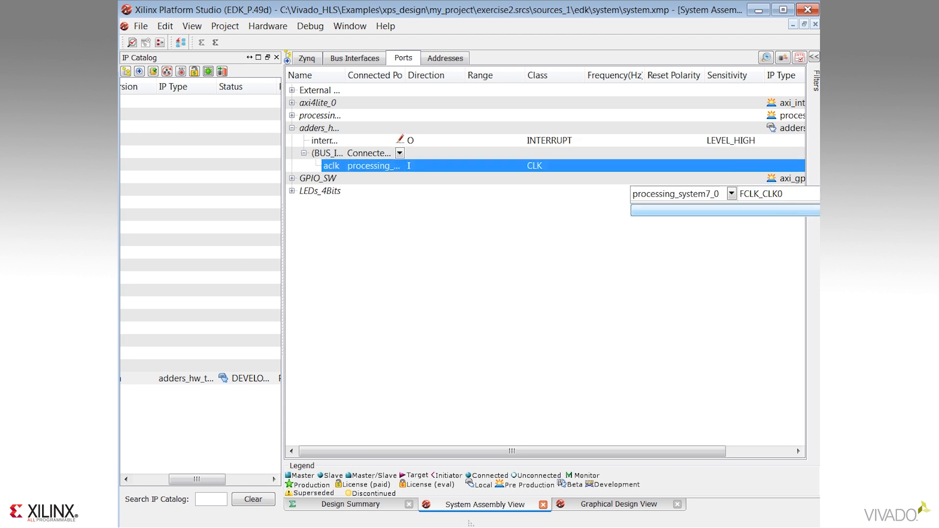
Step: Connect the adders core's interrupt port to the processing_system7_0 interrupt controller and exit XPS
click(435, 178)
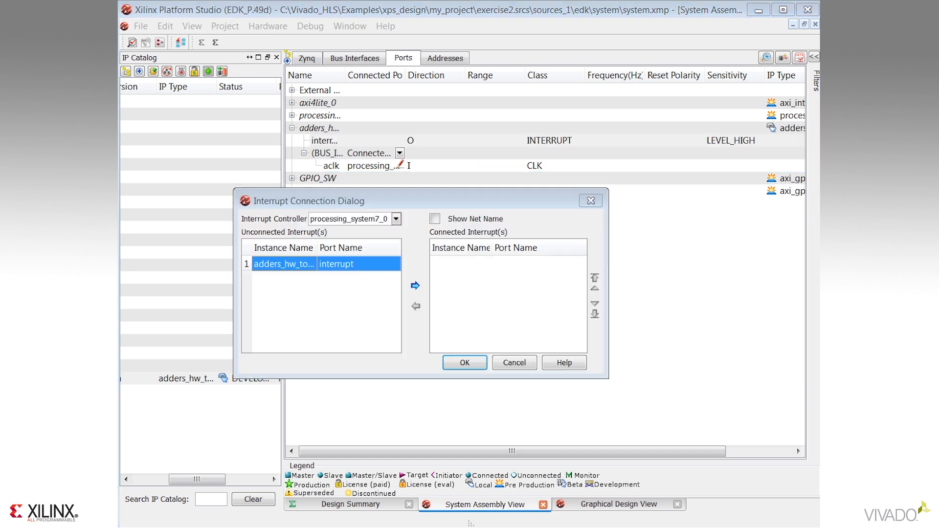
click(415, 285)
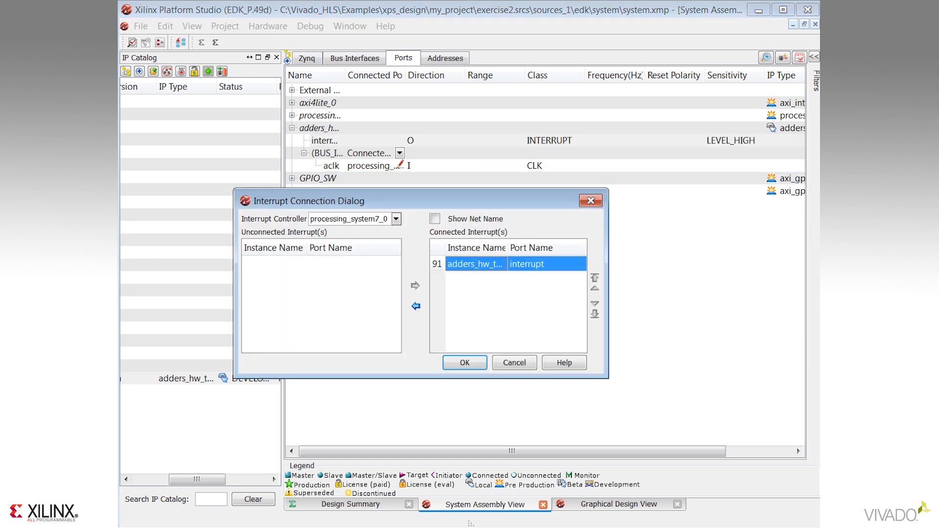
click(465, 363)
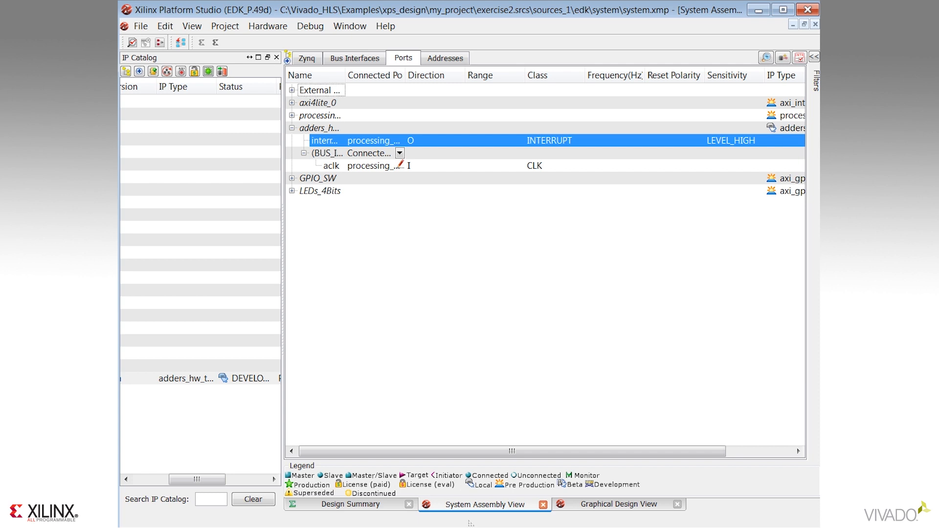
click(807, 10)
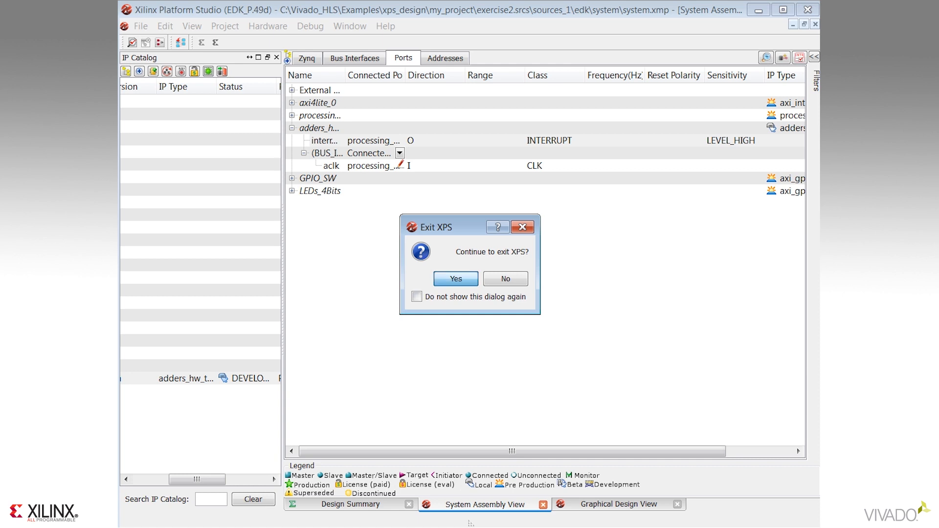
click(456, 279)
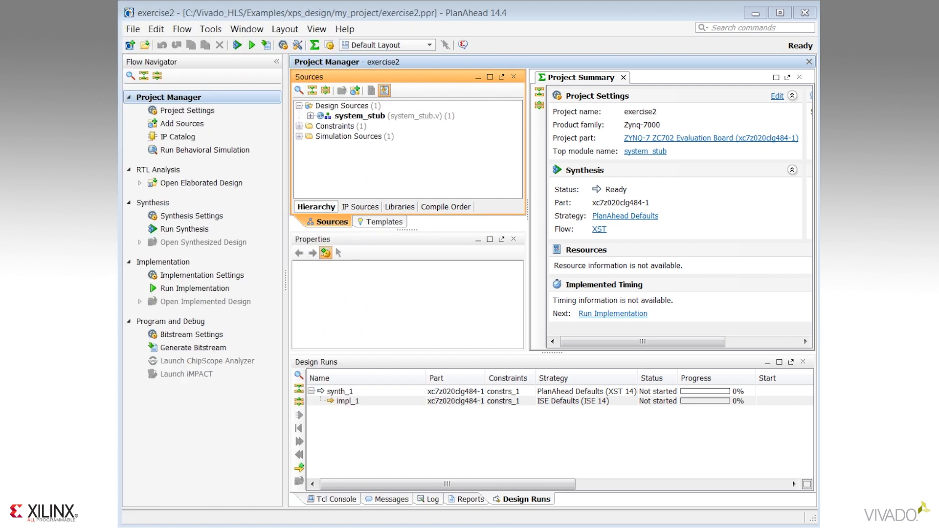
Step: In PlanAhead, export the system.xmp hardware platform for SDK, local to the project, with Launch SDK enabled
click(133, 30)
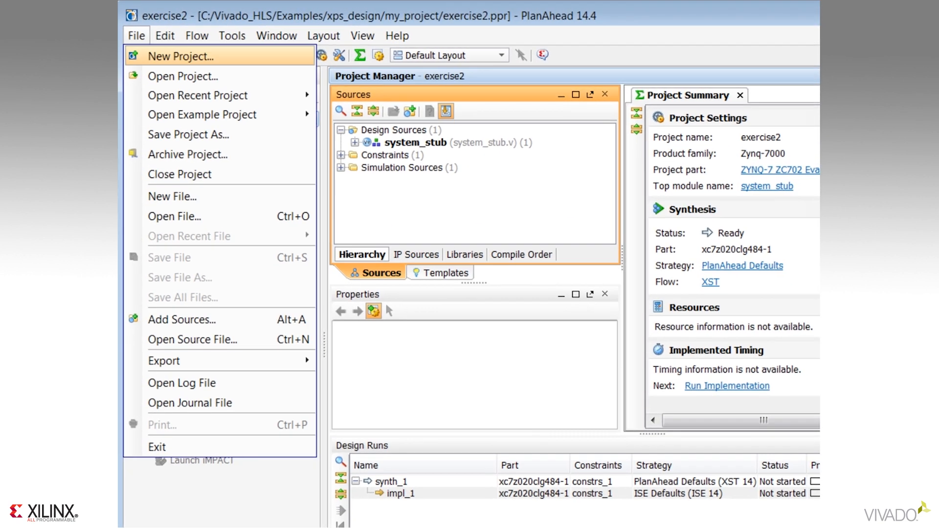
mouse_move(164, 361)
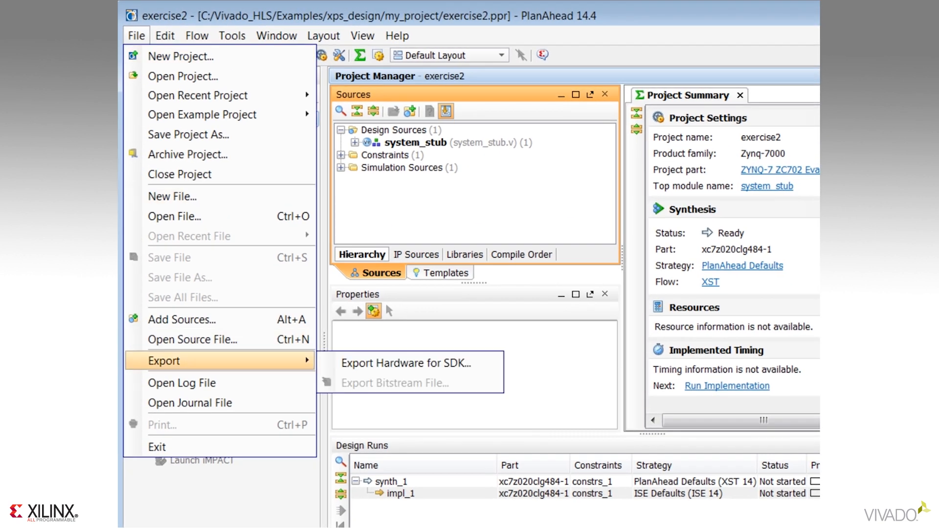
click(406, 363)
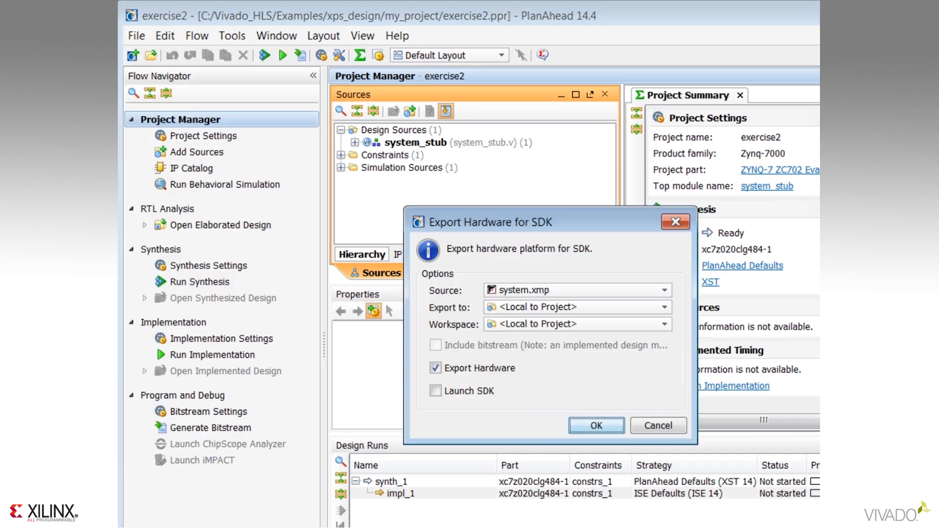
click(316, 390)
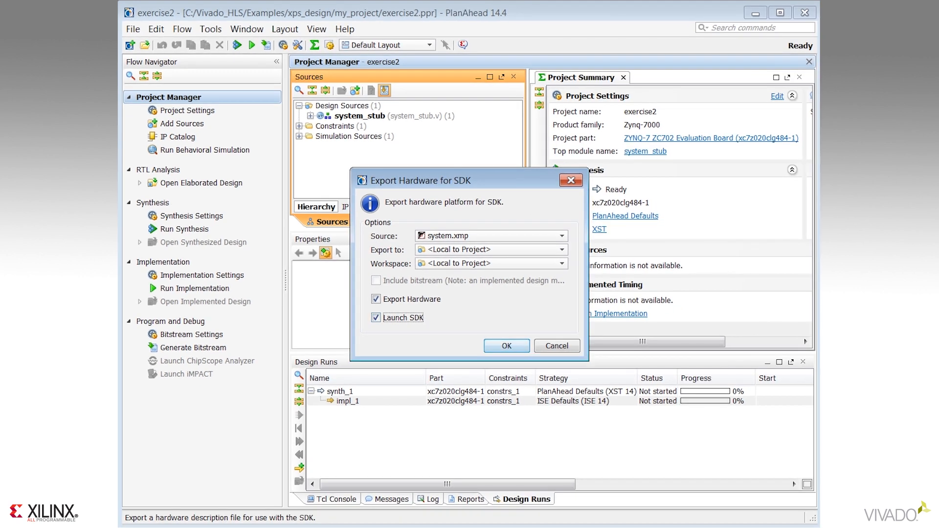
click(507, 346)
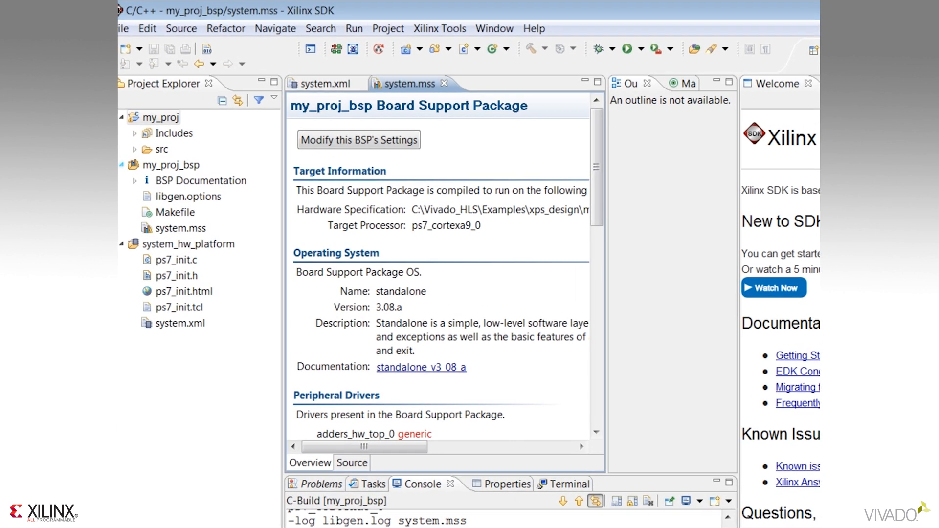
Step: In Xilinx SDK, start a file system import into the my_proj project's src folder
right_click(149, 150)
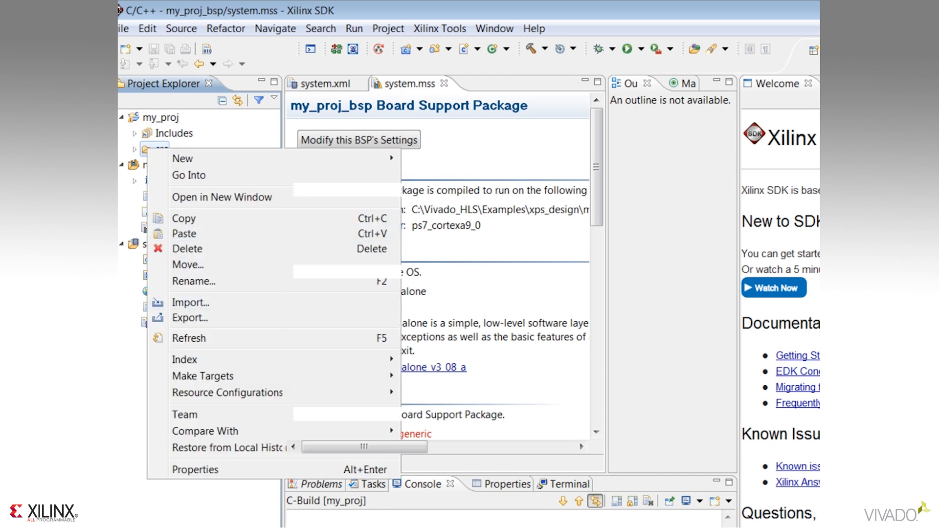
click(190, 302)
click(356, 234)
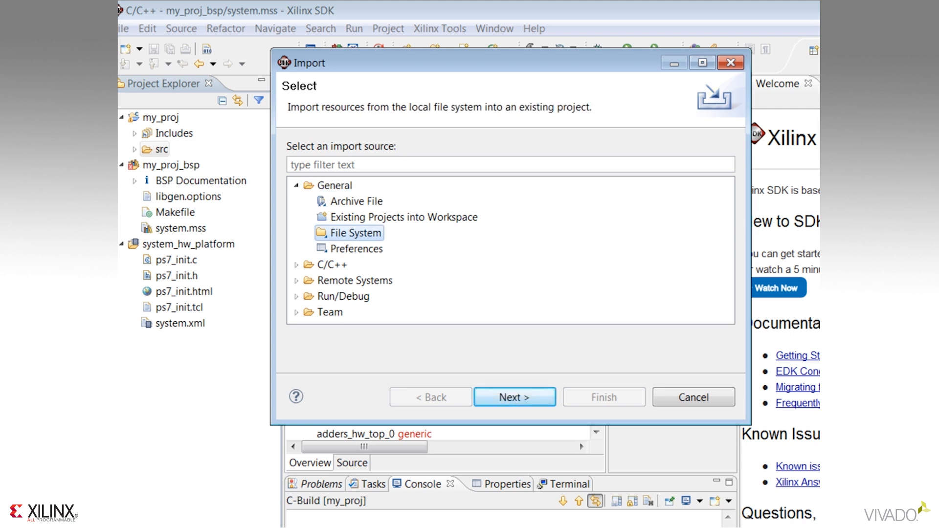
click(515, 397)
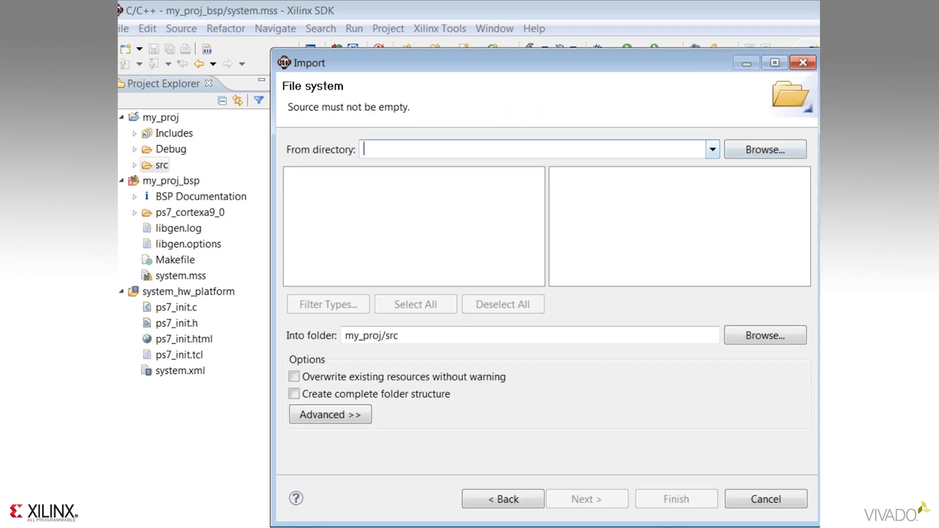
Step: Set the import source directory to xps_design/adders_prj/solution1/impl/pcores/adders_hw_top_v1_00_a/include
click(766, 149)
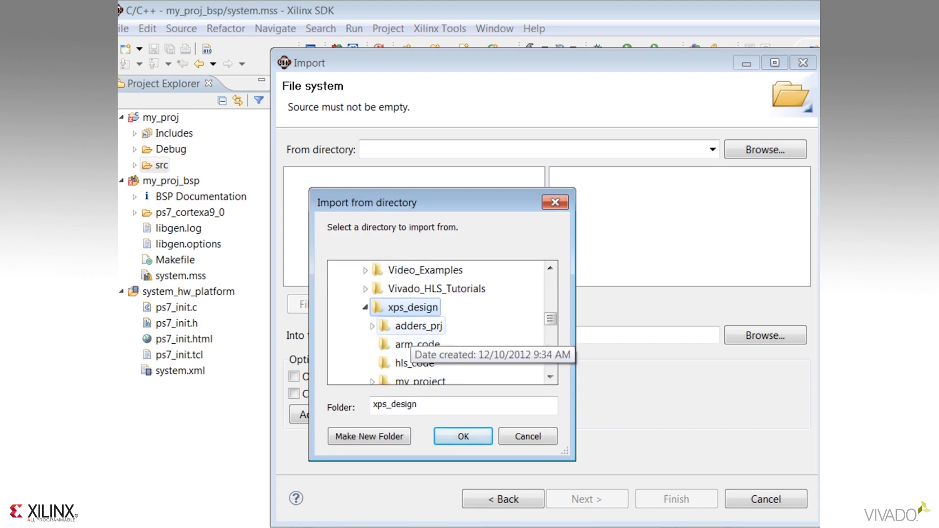
double_click(415, 326)
scroll(416, 350, down, 1)
click(419, 309)
scroll(428, 320, down, 1)
click(417, 364)
click(432, 328)
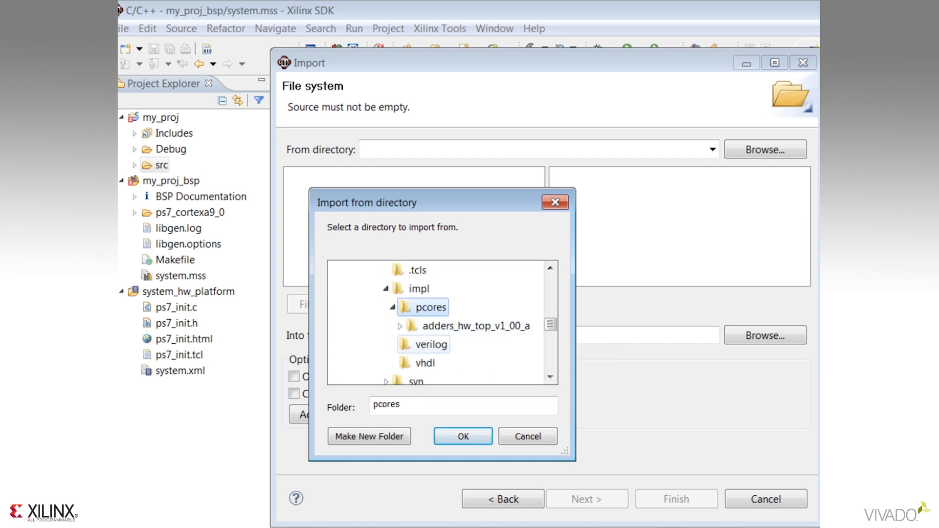
click(460, 326)
scroll(455, 371, down, 1)
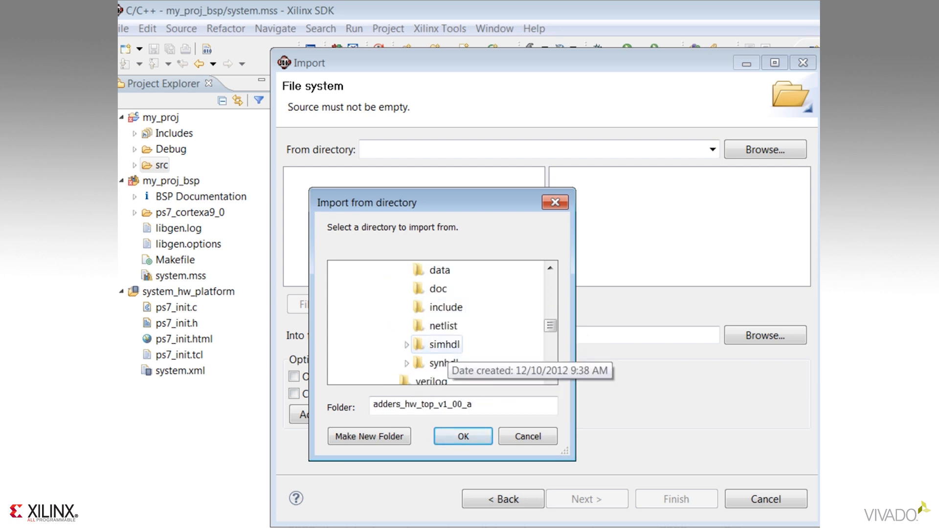
click(443, 308)
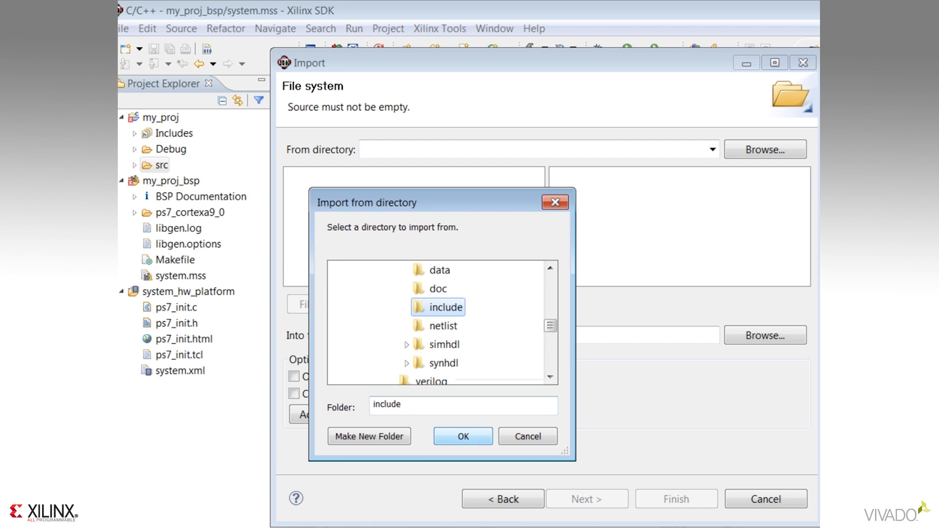
click(463, 436)
Step: Import the driver files xadders_hw_ADDER_CONTROL.h, xadders_hw.c and xadders_hw.h into my_proj/src
click(558, 176)
click(558, 193)
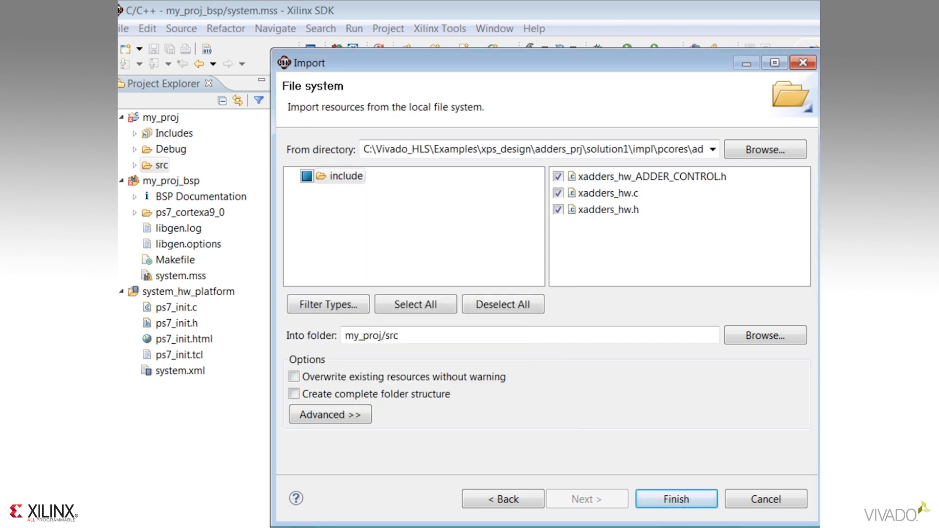
click(676, 499)
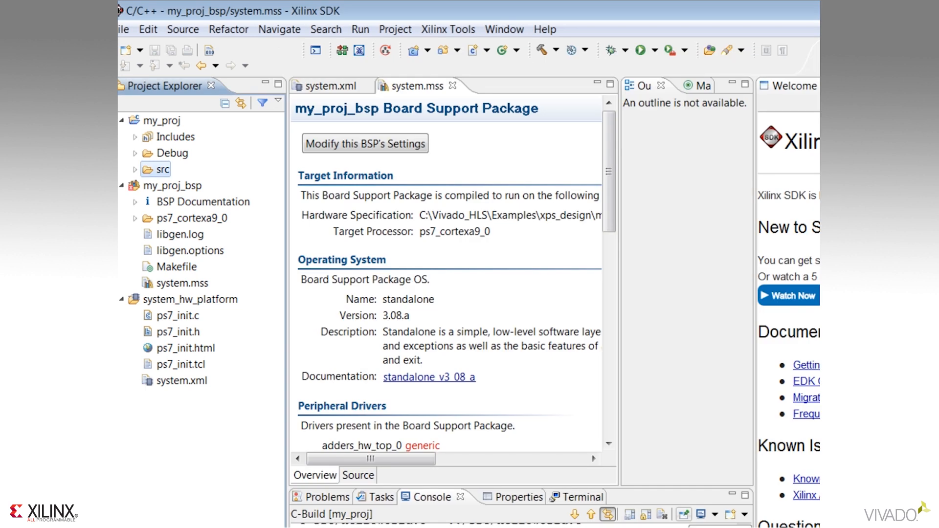